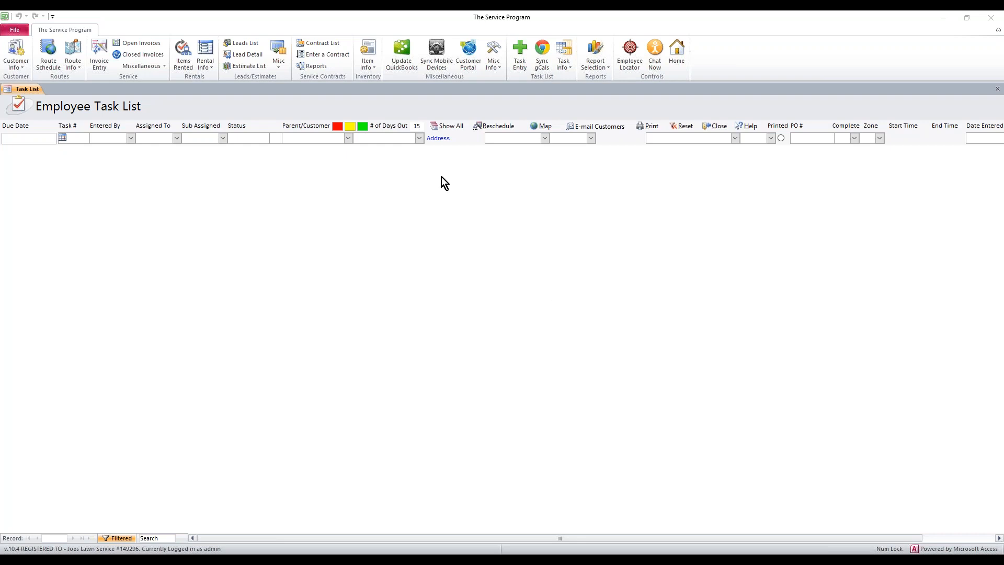
Step: In the item groups list, create a new kit named "Item Kit for Installs" with Item1 as its first item
click(366, 67)
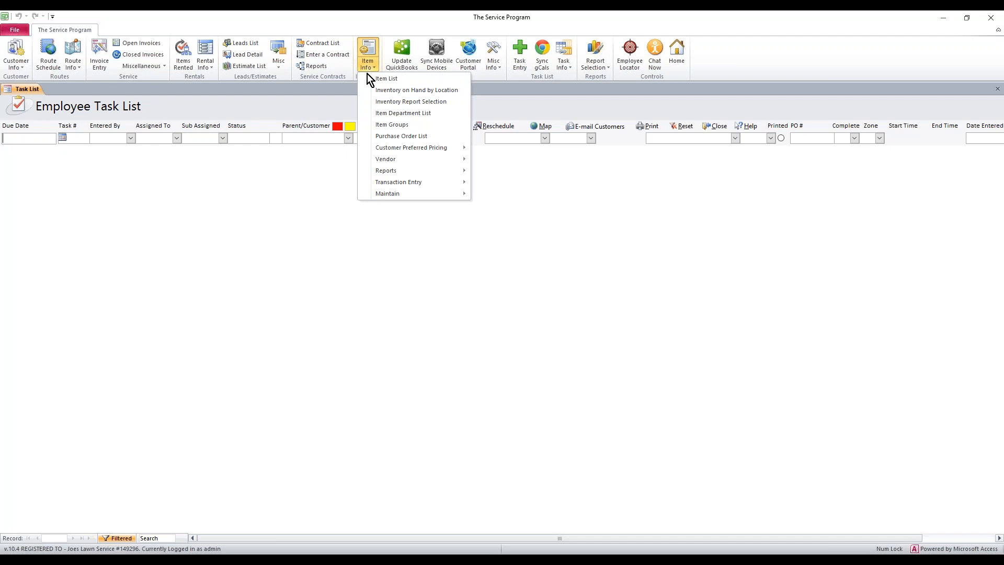
click(369, 126)
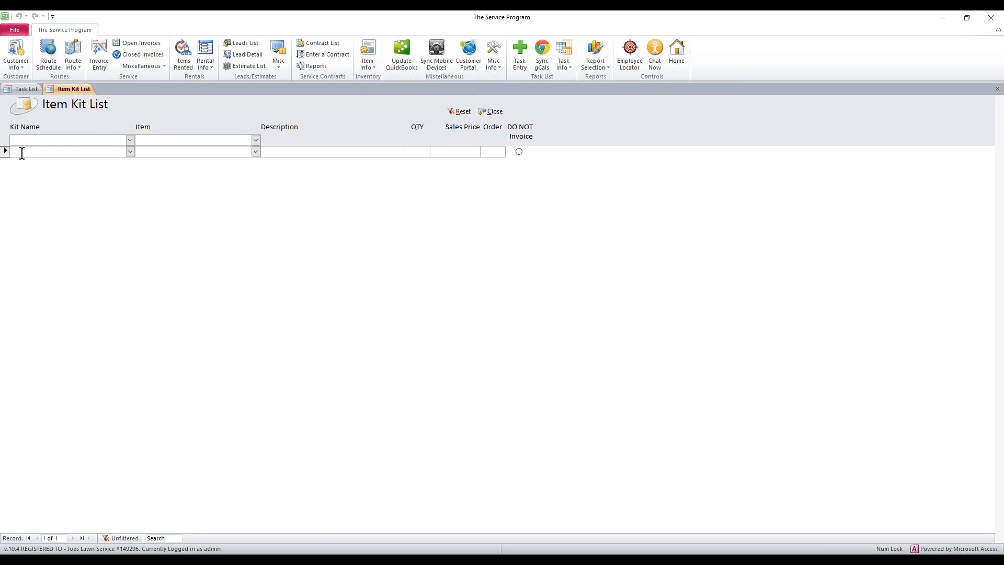
text(It)
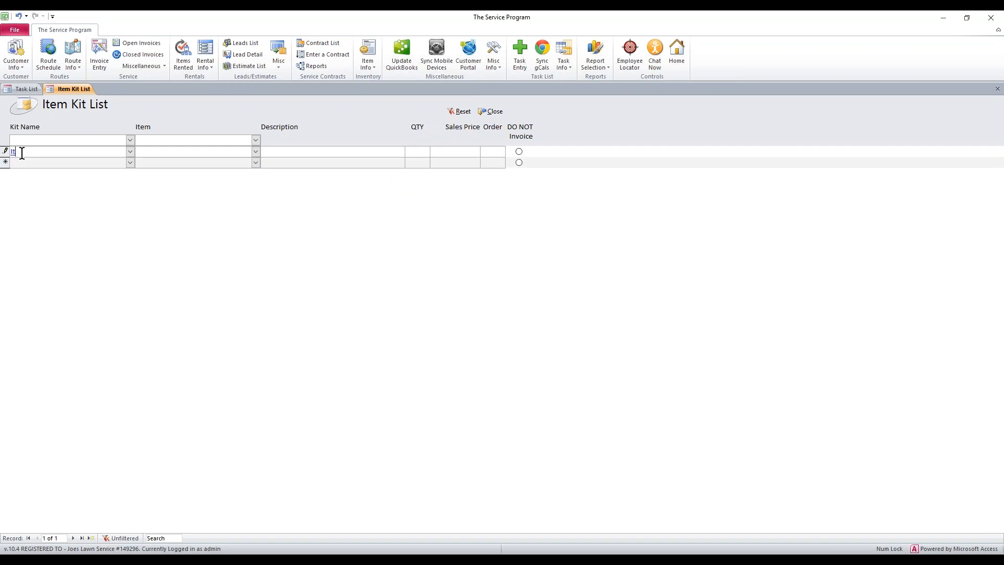
text(em Kit for Installs)
key(Tab)
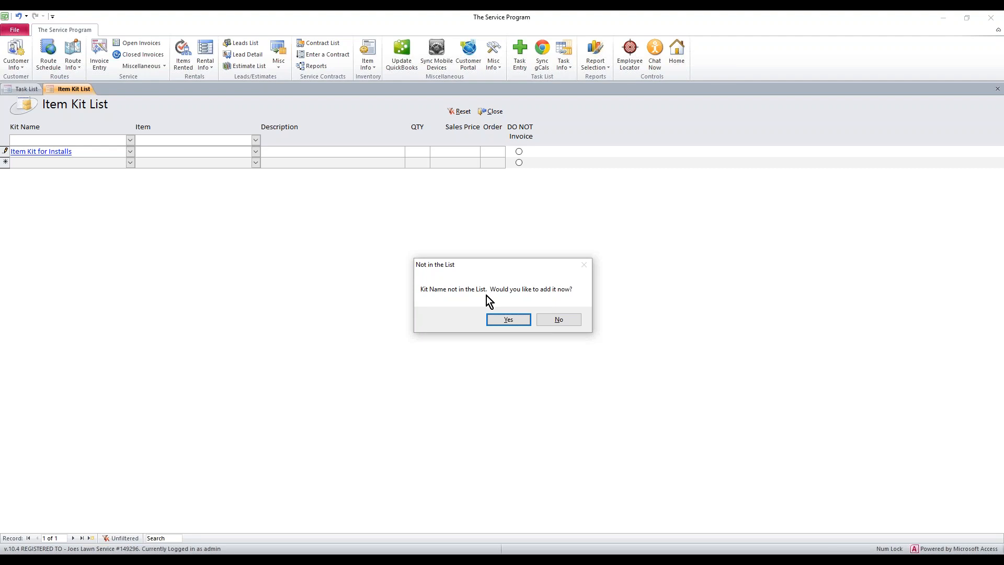
click(497, 319)
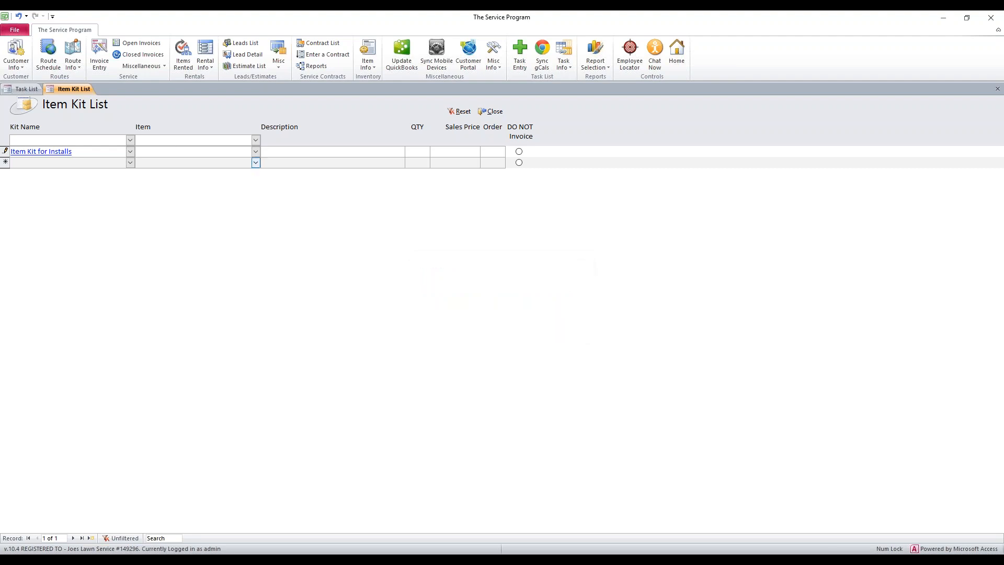
click(256, 152)
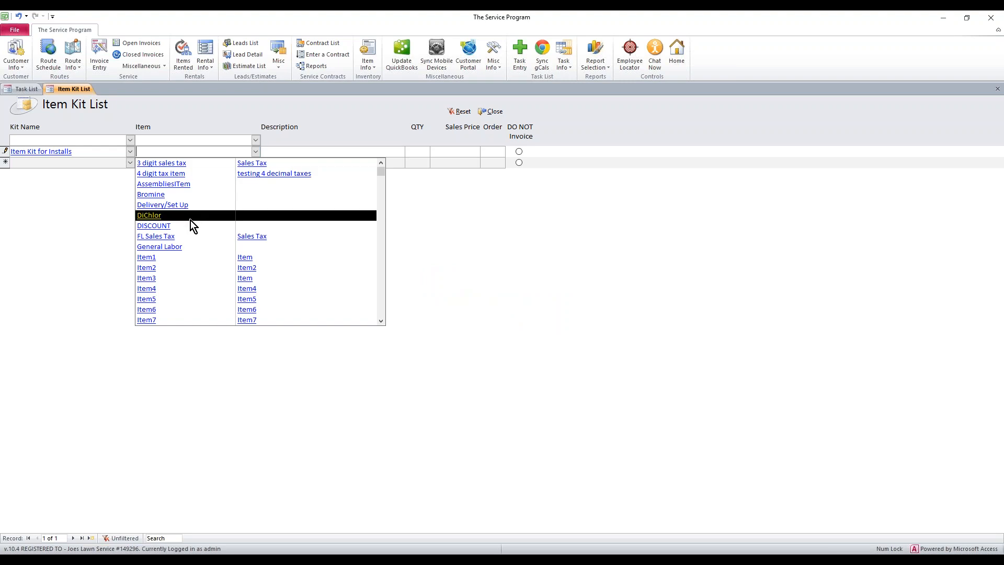
click(177, 259)
Step: Add a second line to "Item Kit for Installs" with Item2
click(113, 164)
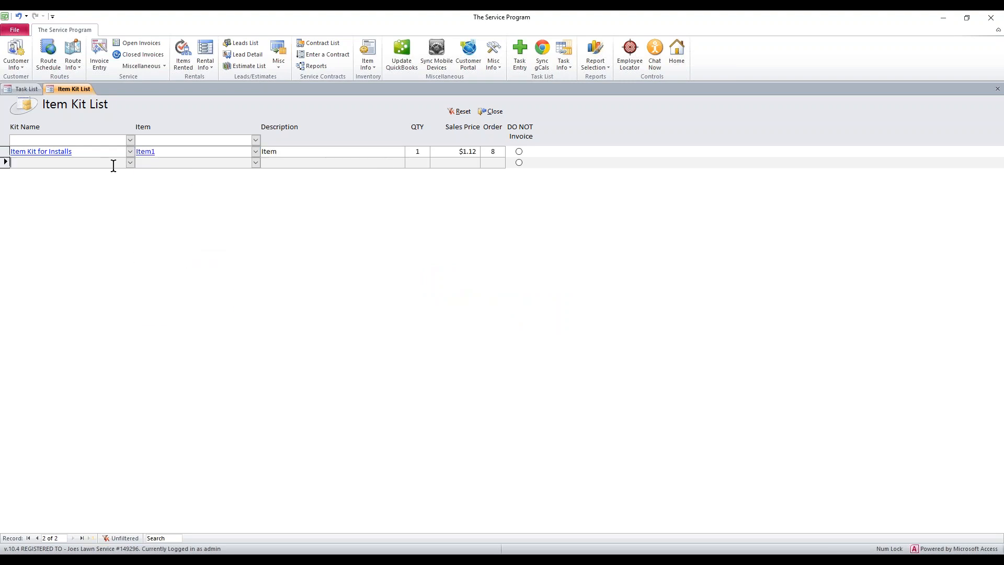
click(130, 166)
click(110, 175)
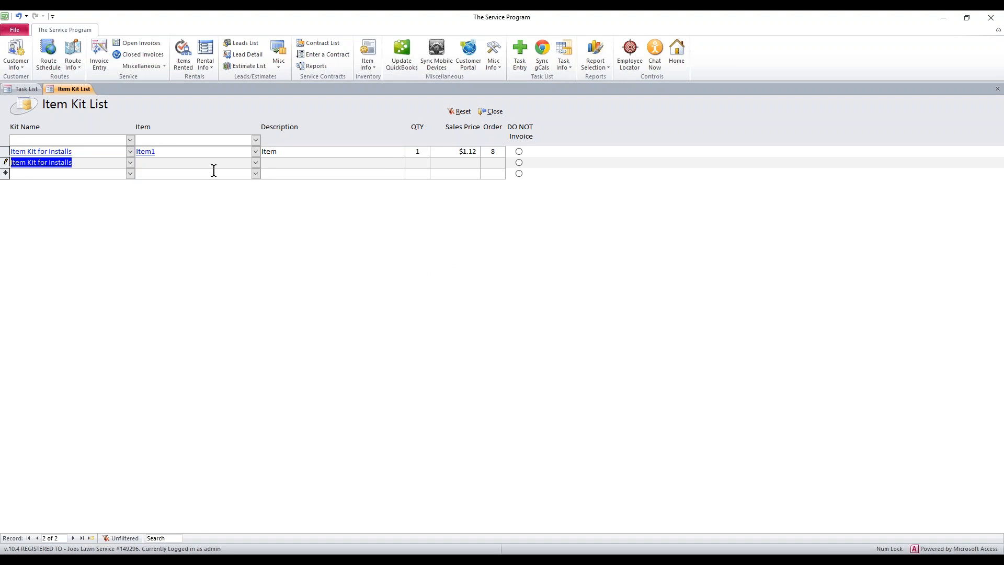
click(256, 162)
click(167, 278)
Step: Add two more lines to "Item Kit for Installs", one with Item3 and one with Item4
click(130, 173)
click(114, 188)
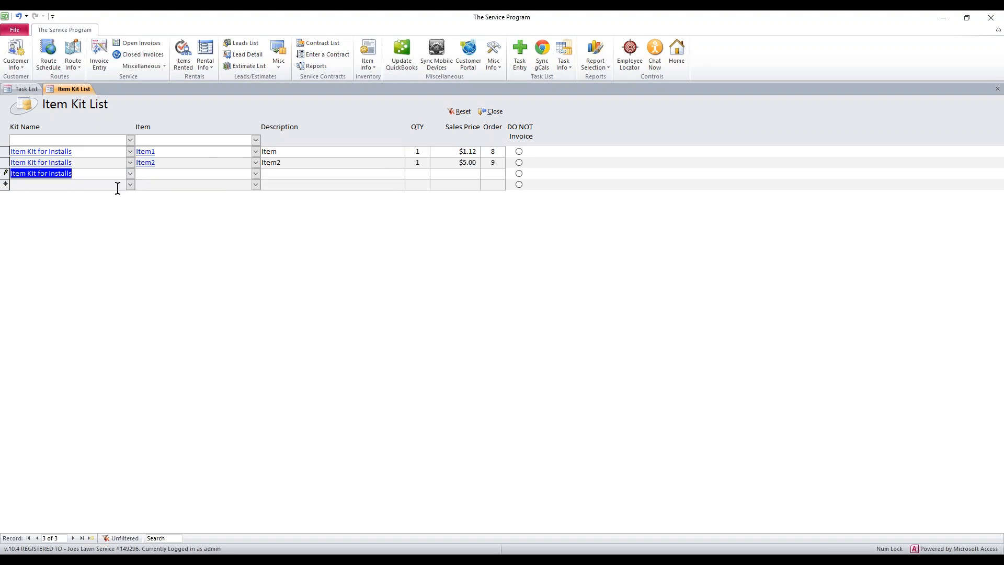
click(256, 173)
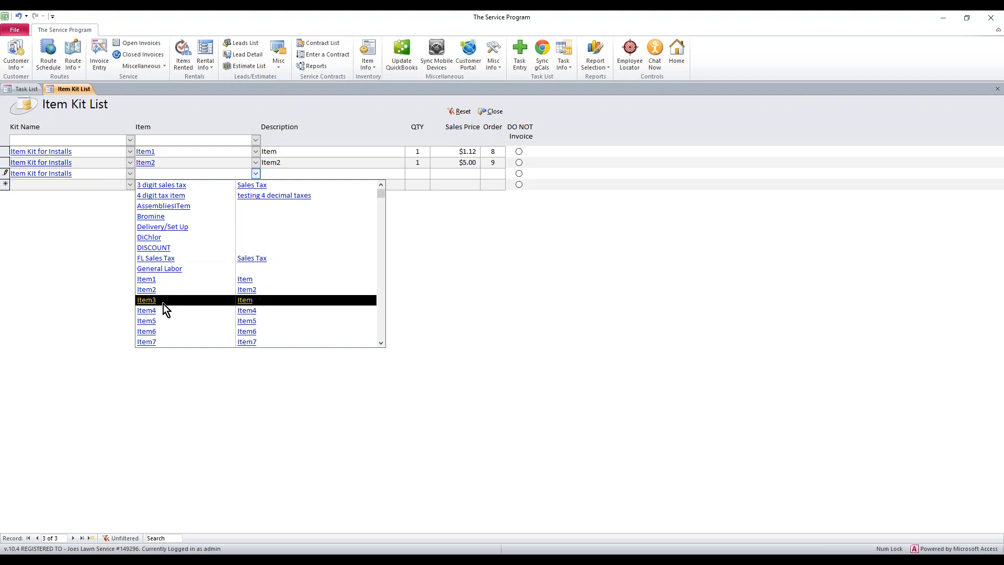
click(163, 301)
click(130, 184)
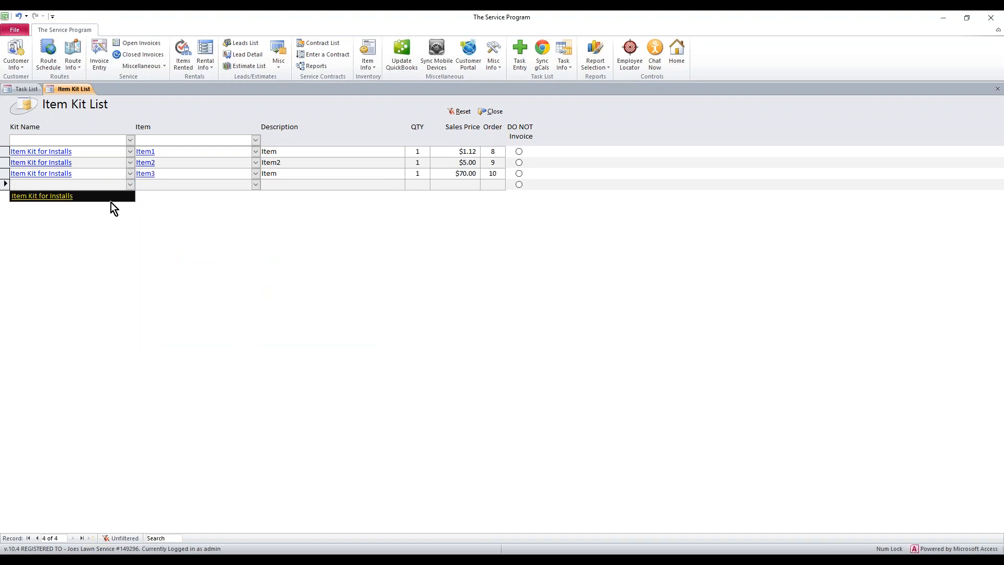
key(Return)
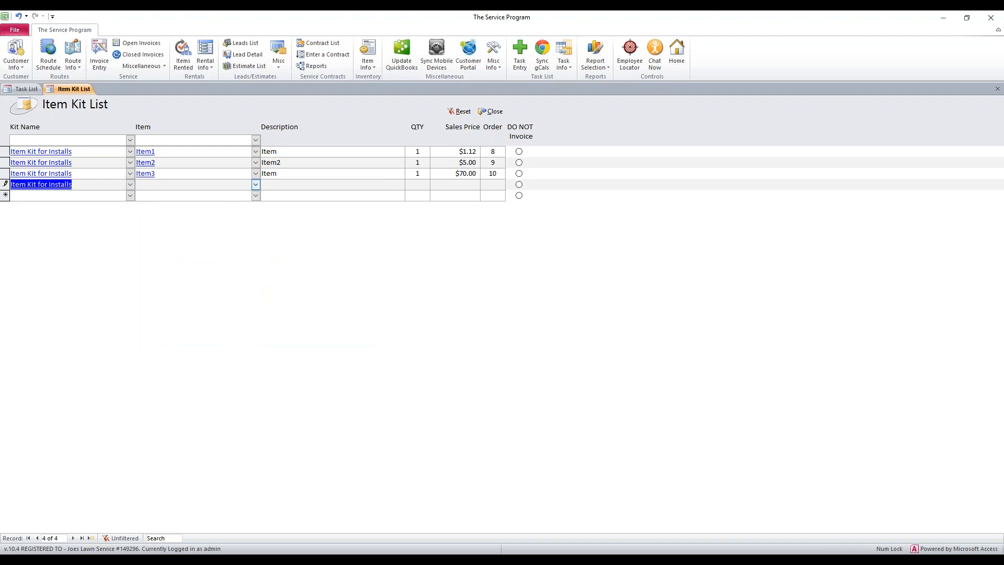
click(256, 184)
click(174, 321)
Step: Change the descriptions of the four kit lines to Test1, Test2, Test3 and Test4 in order
click(299, 151)
drag(299, 151, 238, 157)
text(Test1)
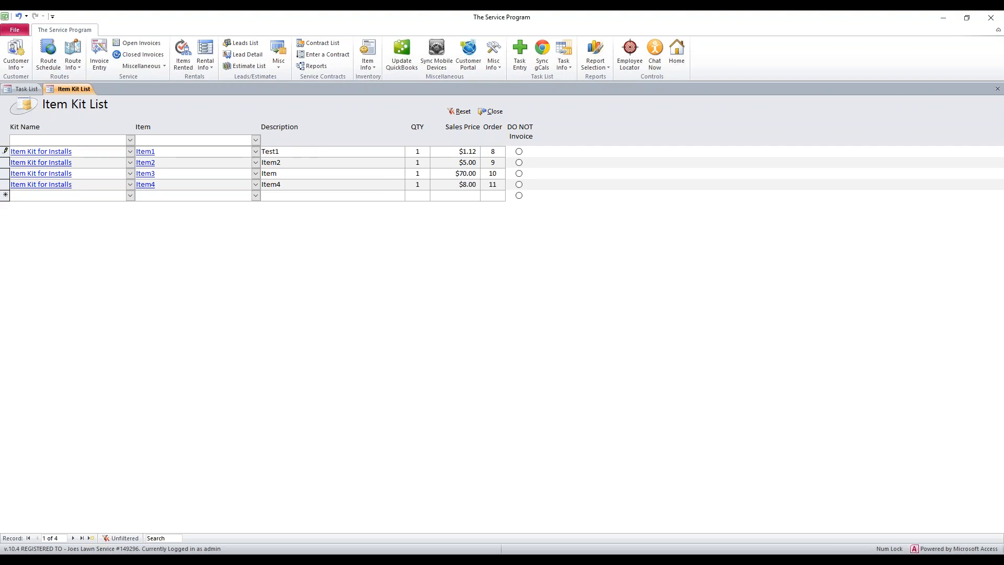
drag(281, 163, 232, 178)
text(Test2)
text(Test3)
drag(303, 187, 221, 184)
text(Test4)
Step: Examine the quantity, sales price and order fields of the kit lines
click(420, 173)
click(424, 182)
double_click(414, 183)
click(445, 152)
click(456, 163)
click(463, 175)
click(491, 151)
Step: Create a second kit named "Type whatever you want here" containing Item6, and close the kit list
text(Type whate)
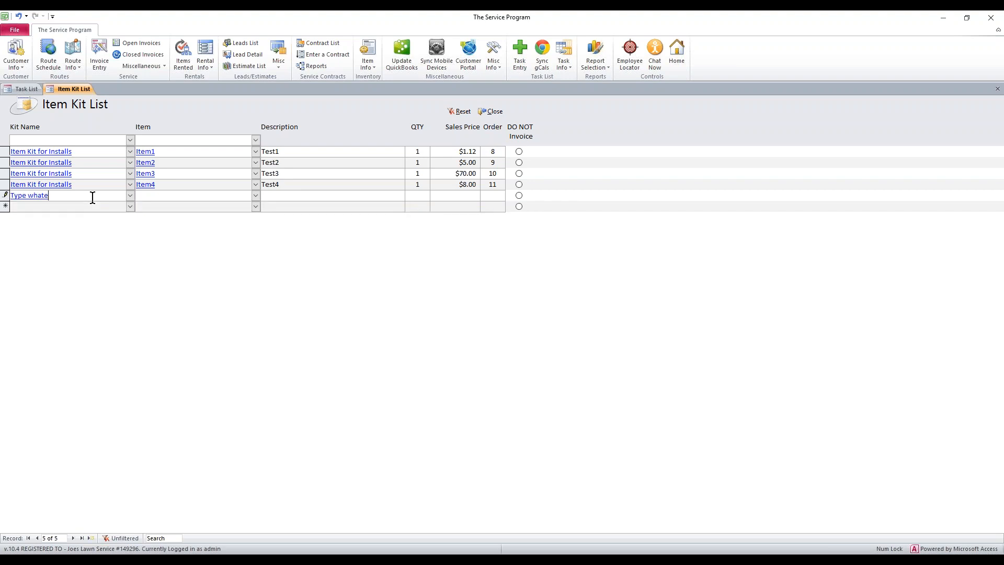
text(ver you want here)
key(Tab)
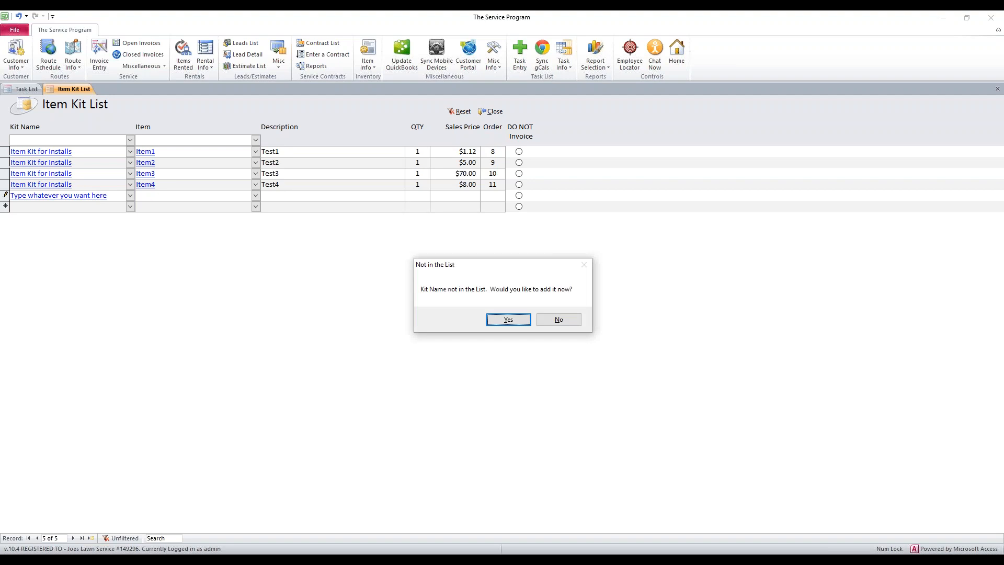
click(507, 320)
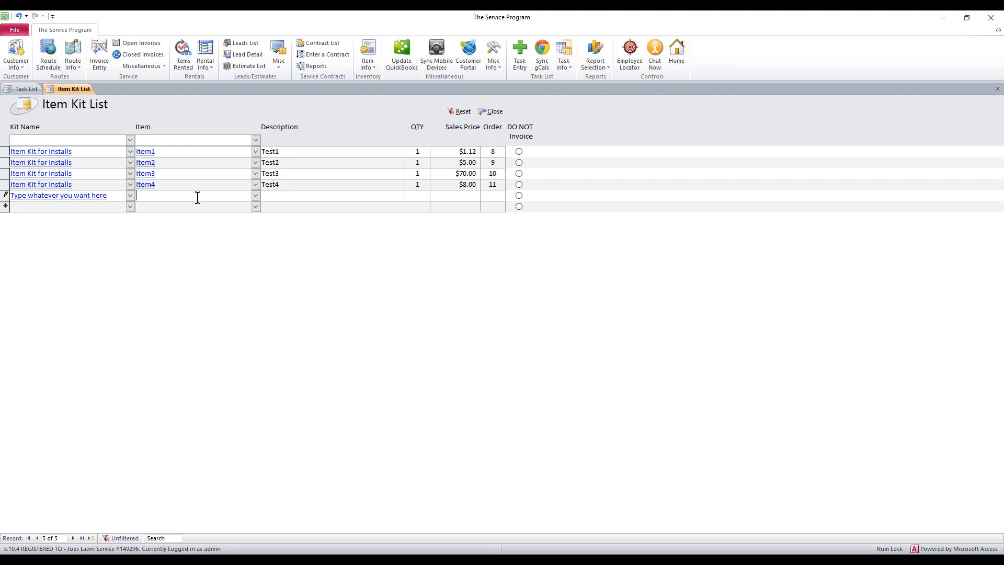
click(255, 195)
click(184, 345)
key(Tab)
click(77, 184)
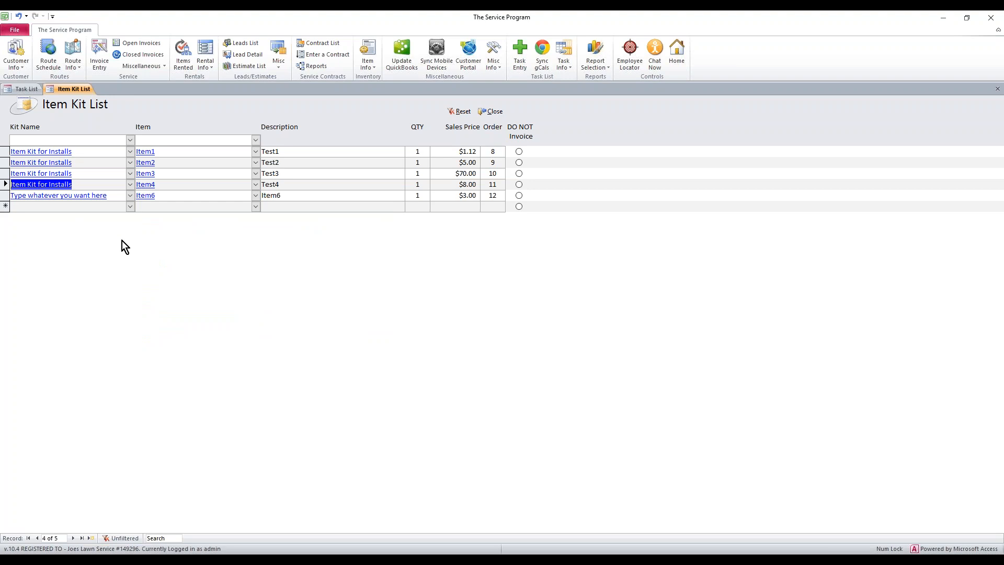
click(495, 112)
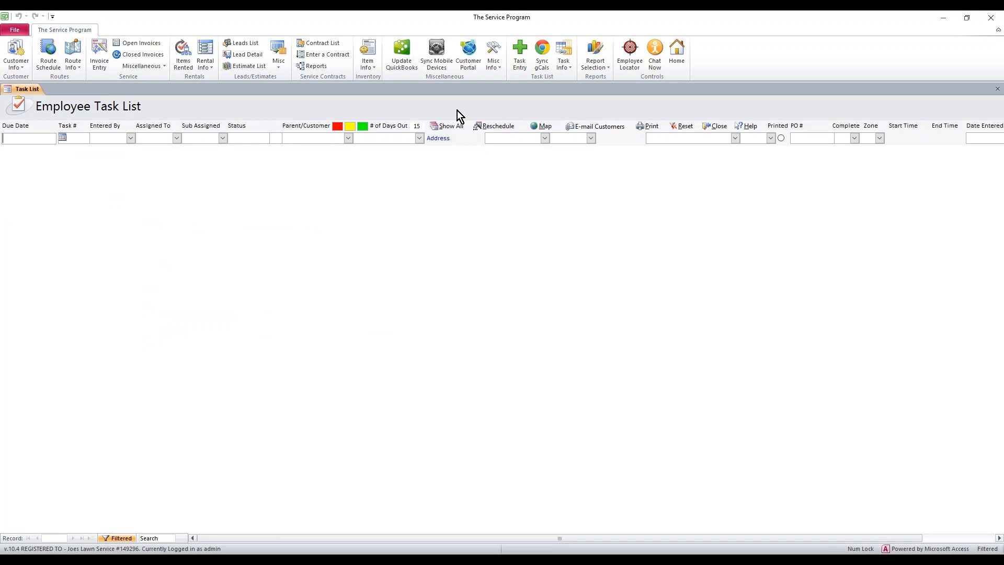
Step: Start a new task entry for the customer Brazil Food Market
click(521, 53)
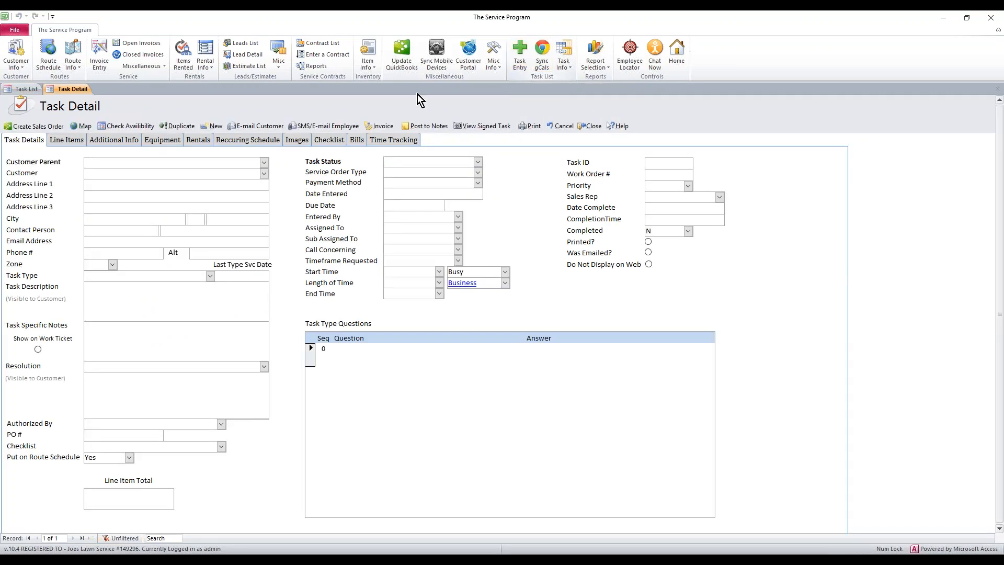
click(264, 173)
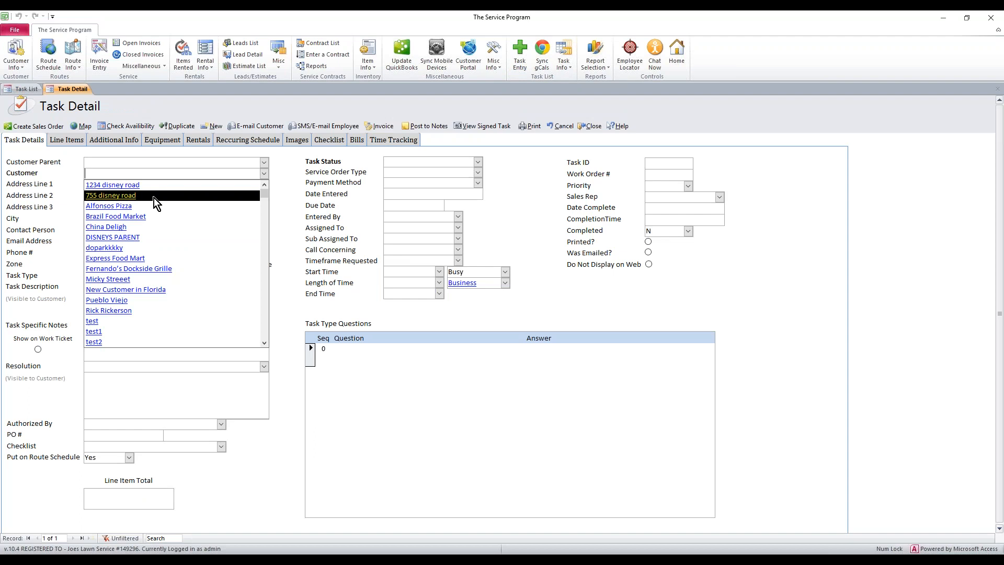
click(143, 215)
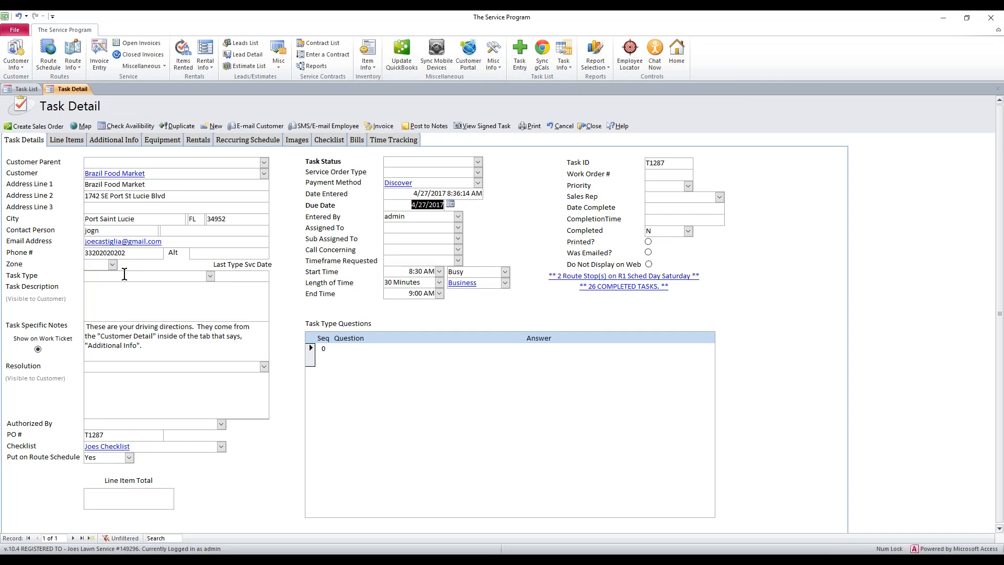
Step: Add the group item "Item Kit for Installs" with quantity 1 to the task's line items
click(68, 140)
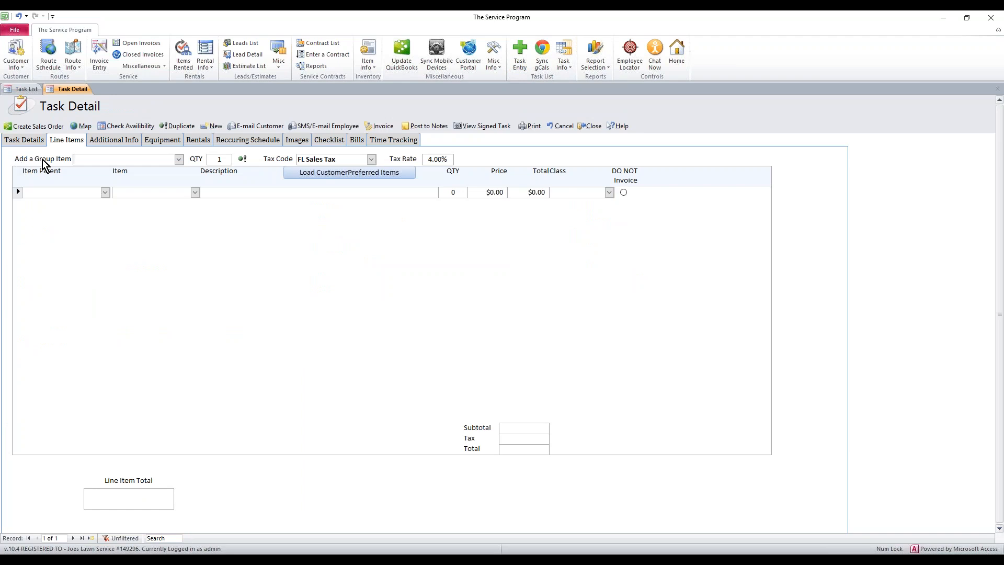
click(179, 159)
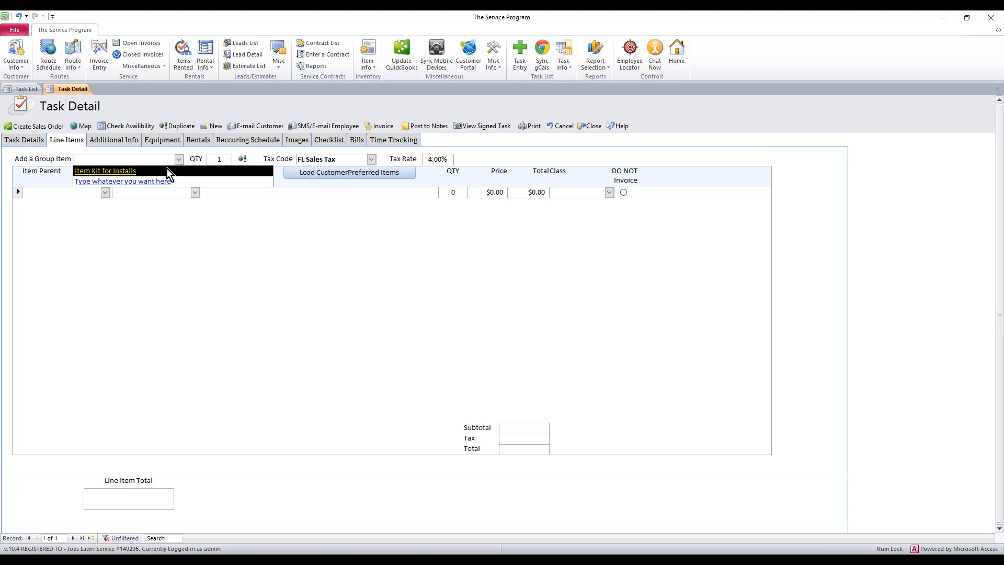
click(99, 172)
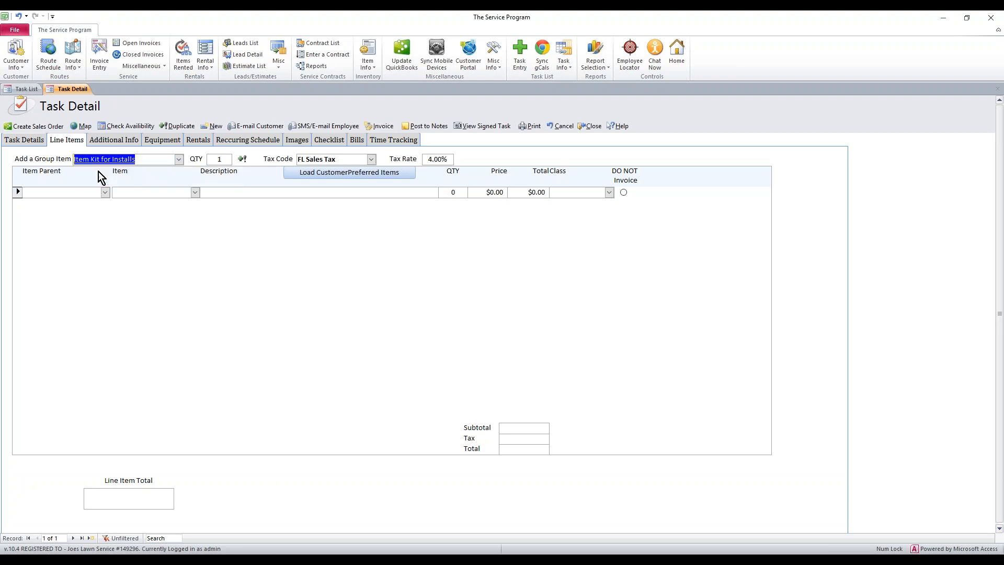
double_click(220, 159)
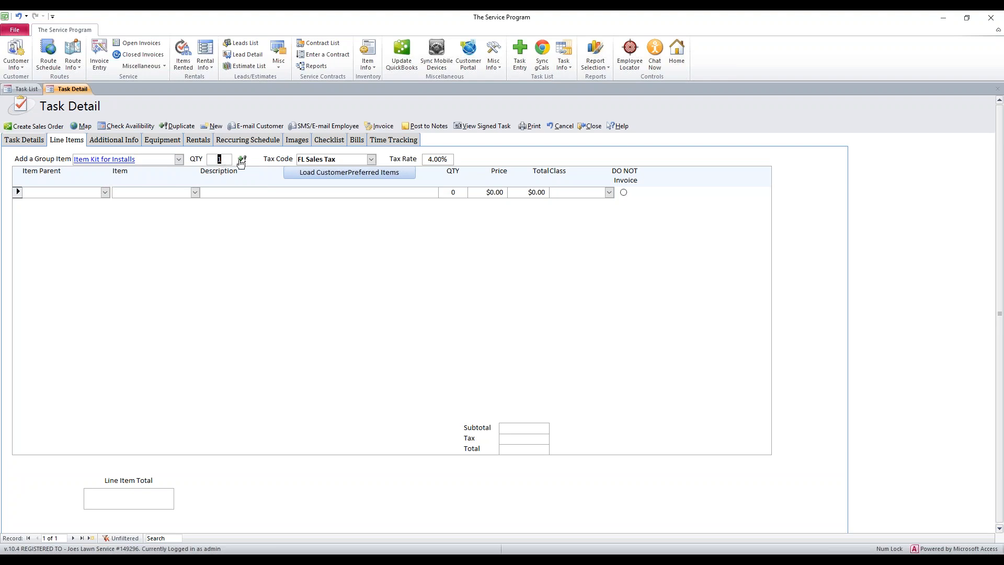
click(242, 160)
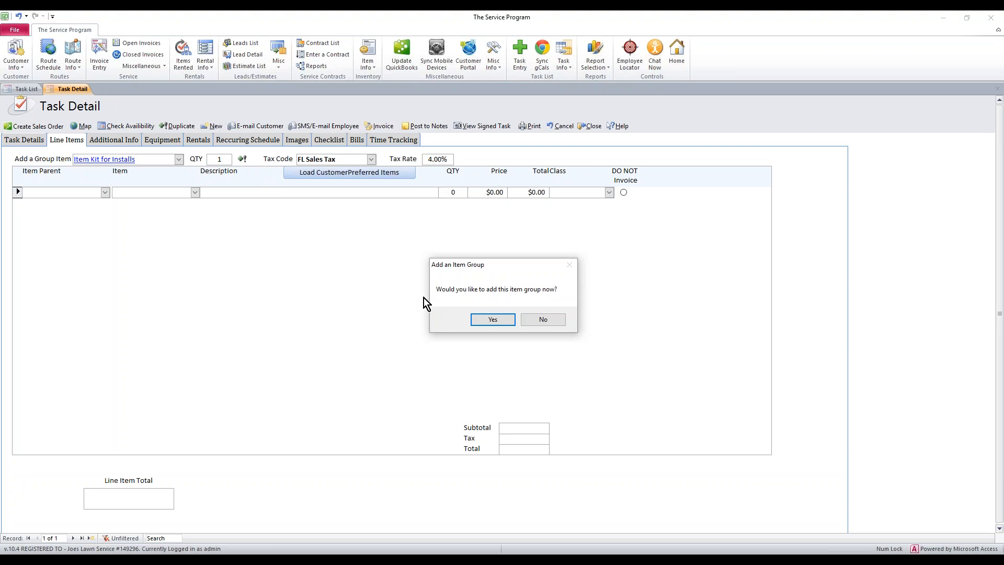
click(499, 322)
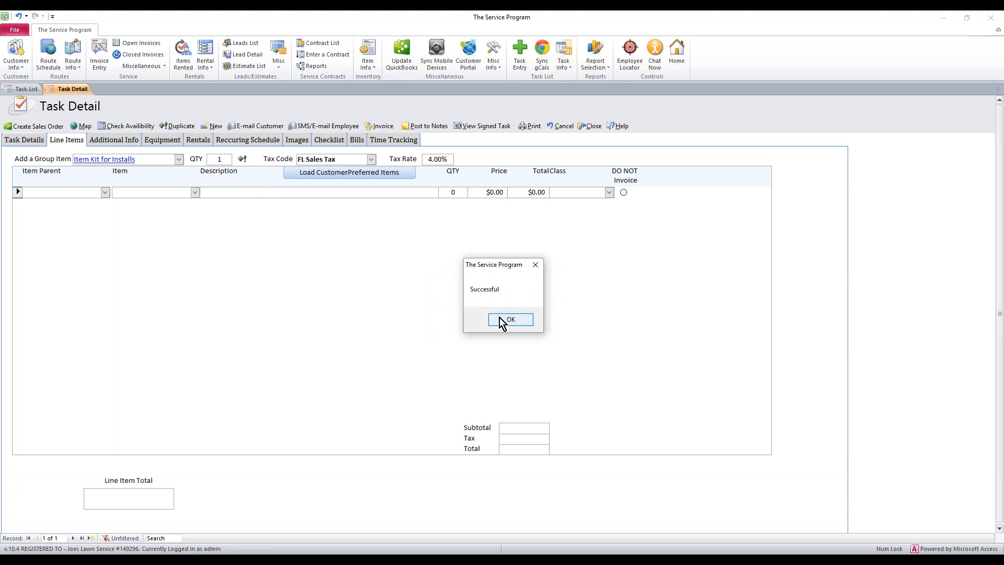
click(500, 319)
Step: Check the kit items added to the task's line items, and close the task from its main details
double_click(140, 192)
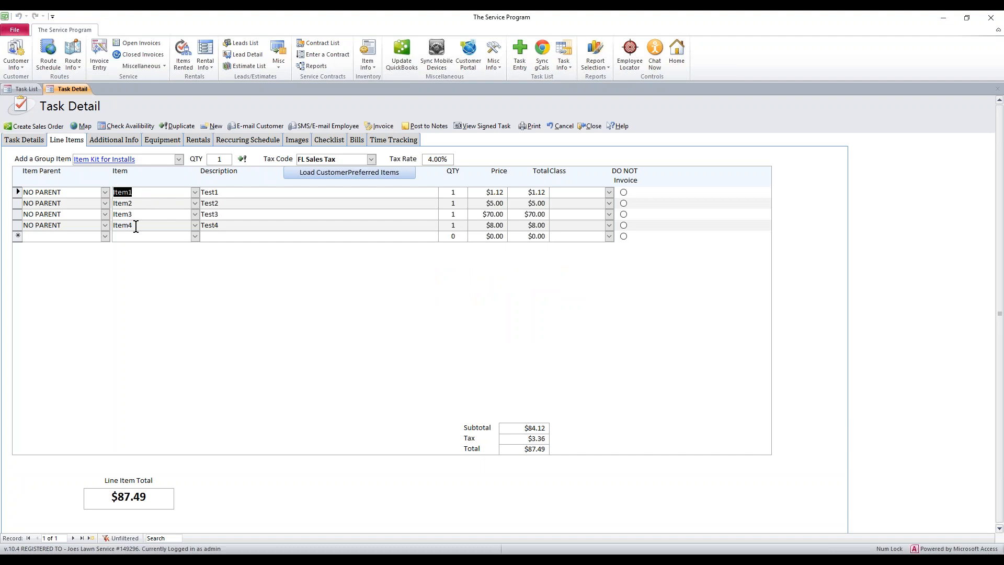
click(233, 193)
click(19, 141)
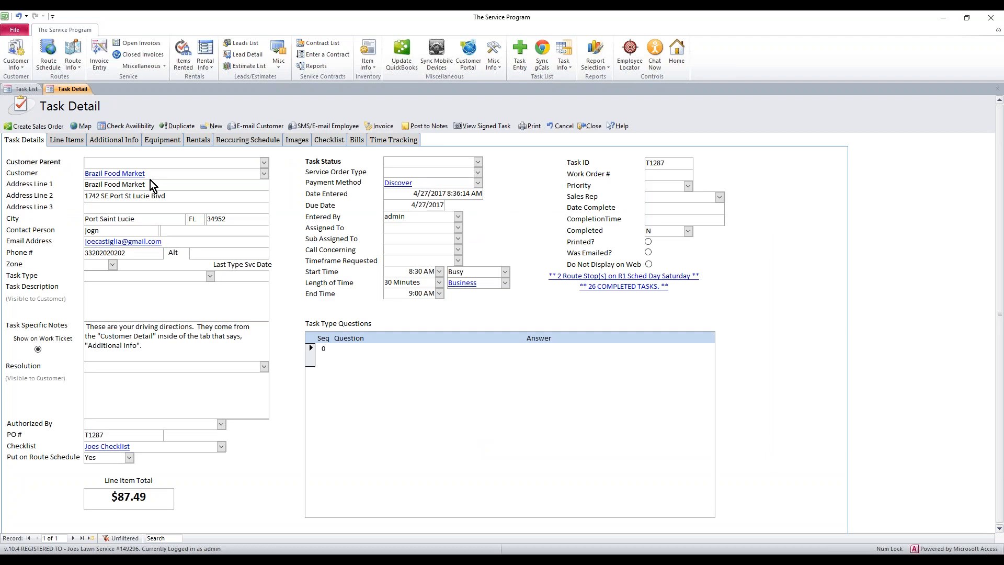
click(588, 126)
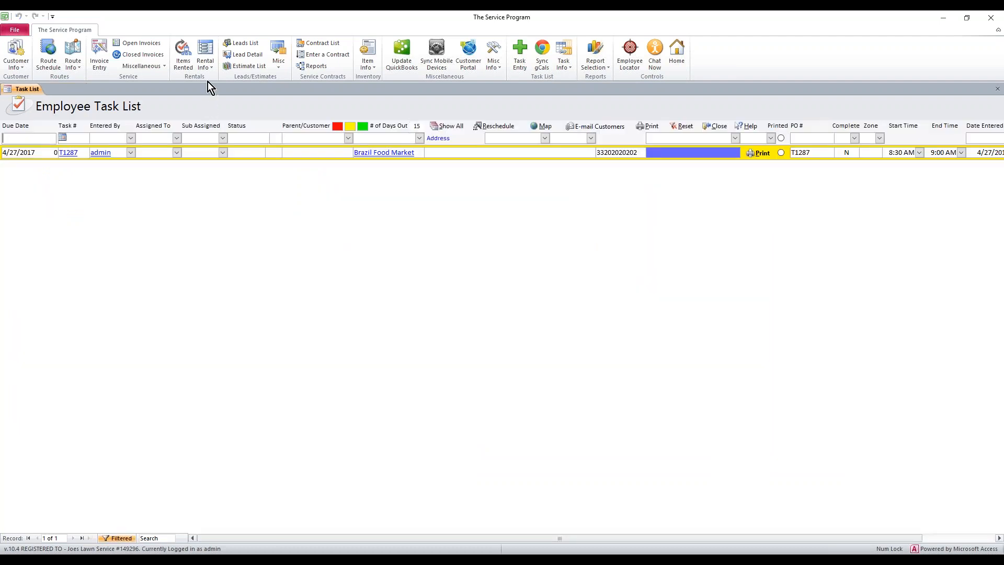
Step: Enter a new rental transaction for the first customer in the customer list
click(206, 67)
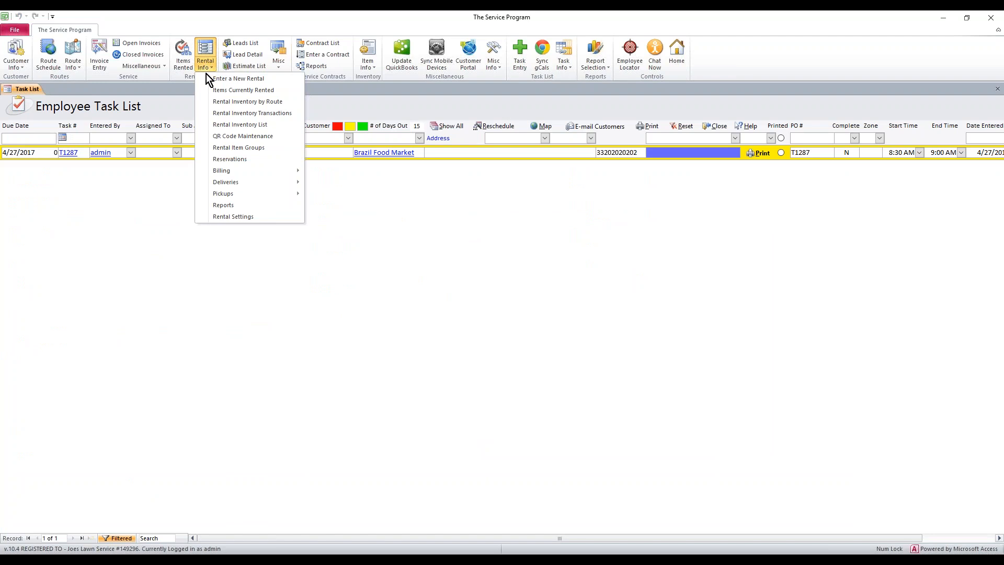
click(207, 80)
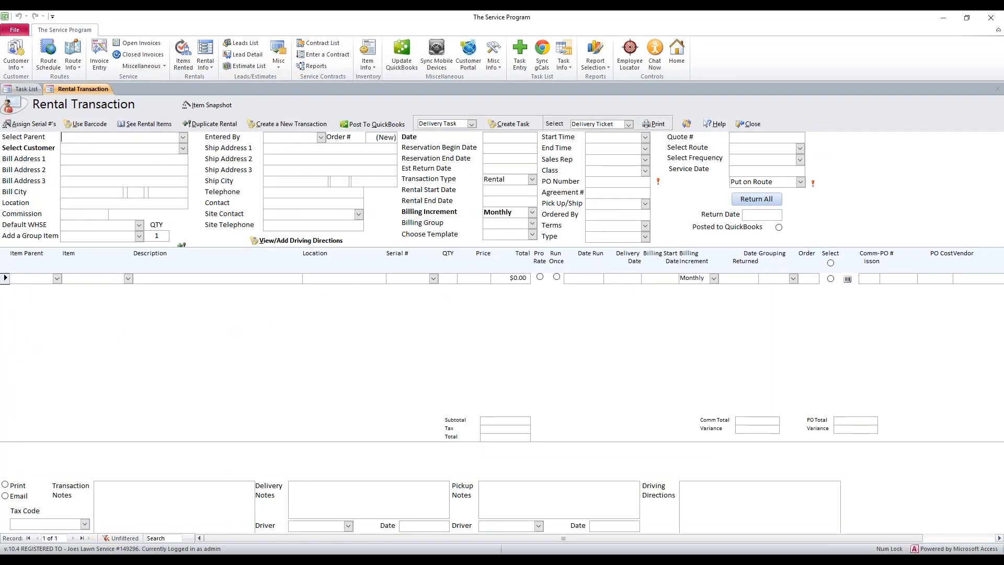
click(183, 148)
click(86, 155)
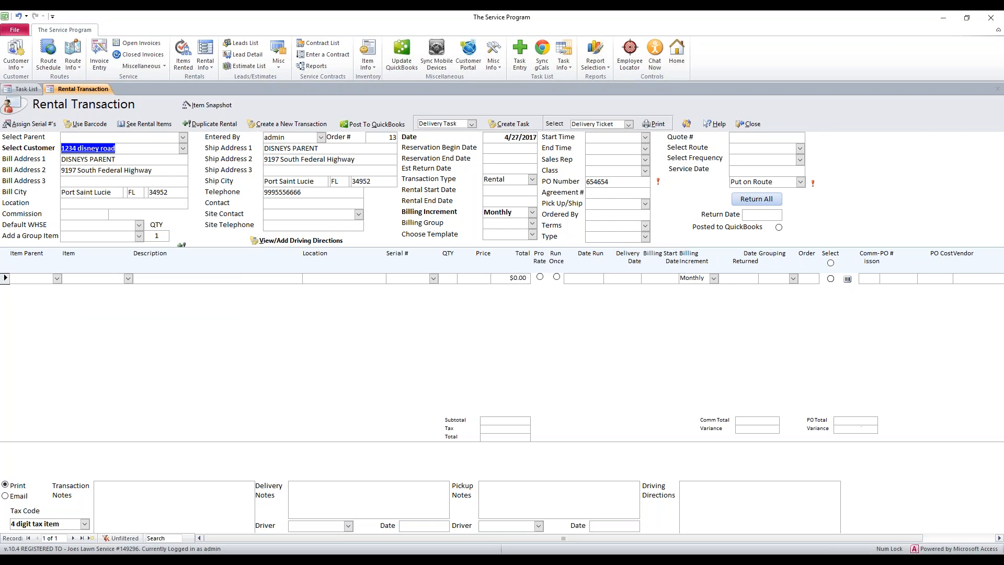
Step: Add the group item "Item Kit for Installs" with quantity 2 to the rental, and check the quantities of its lines
click(72, 236)
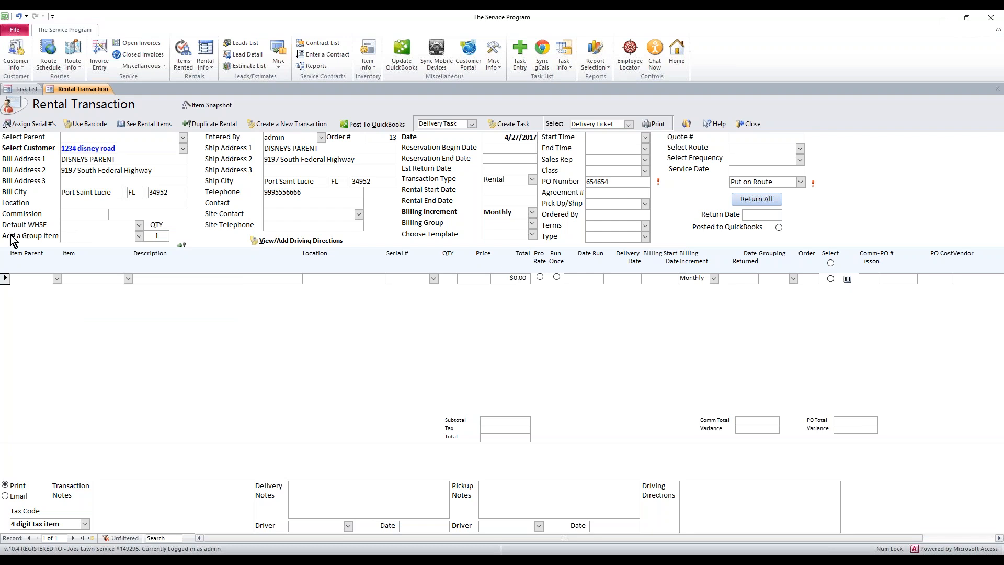
click(139, 236)
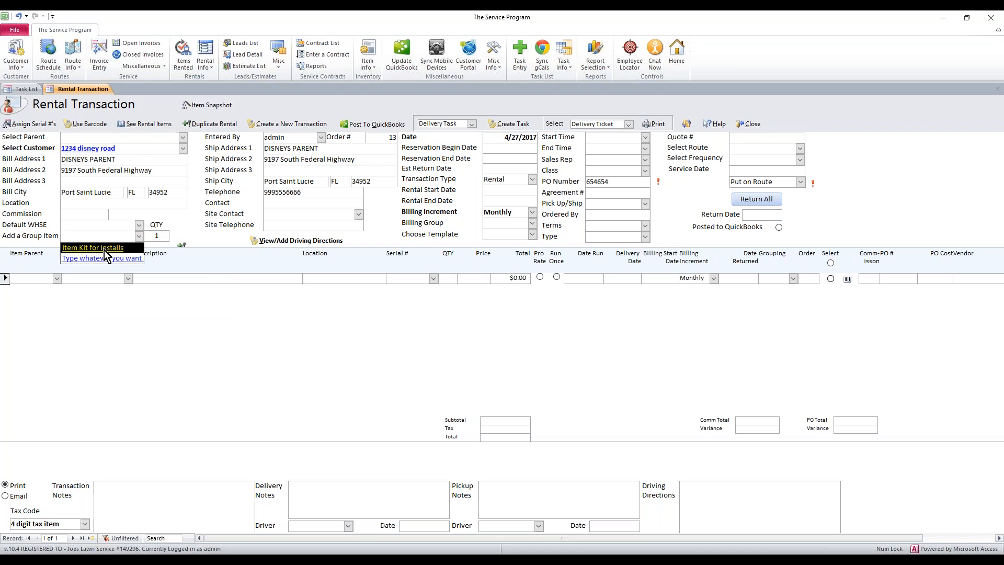
click(152, 236)
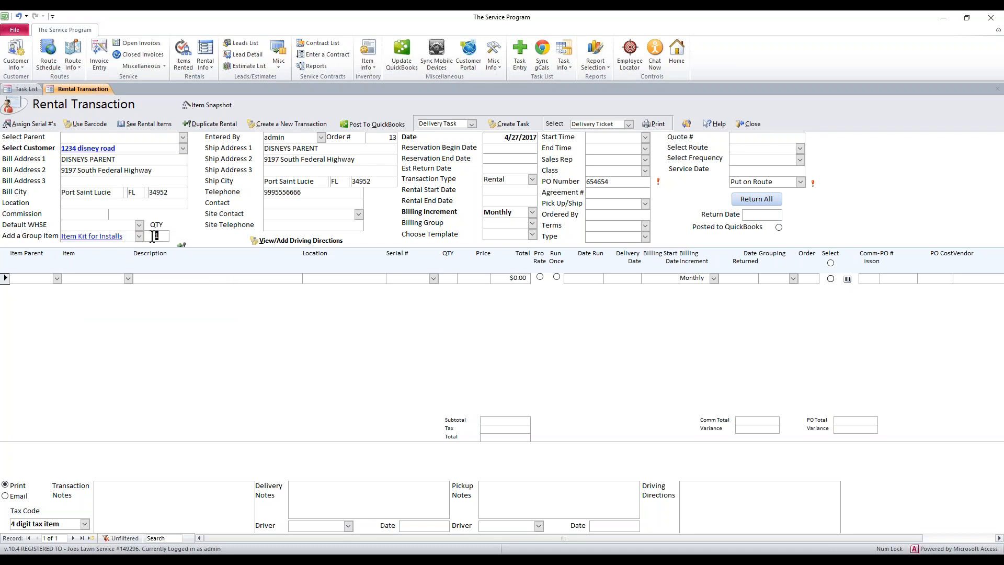
click(182, 246)
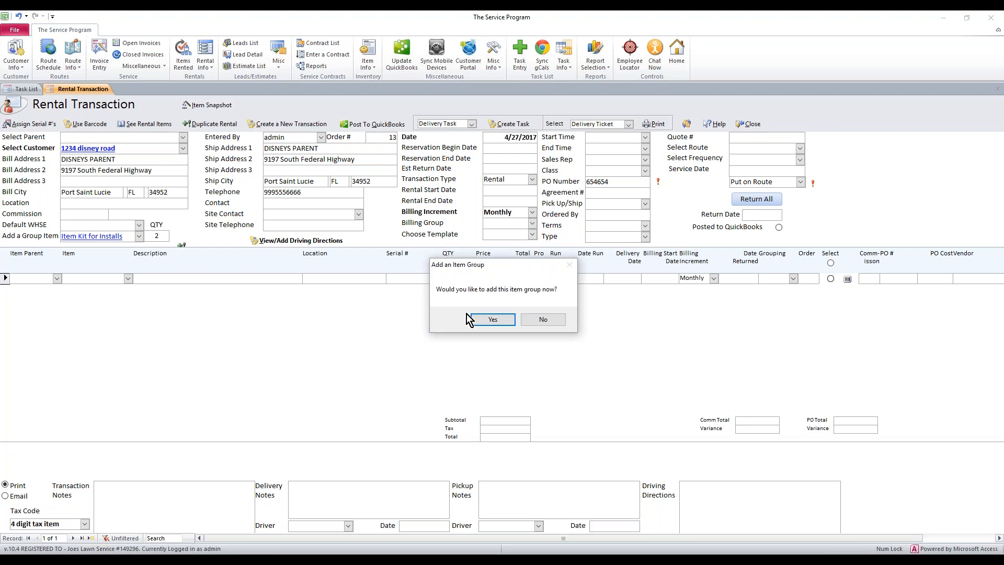
click(493, 320)
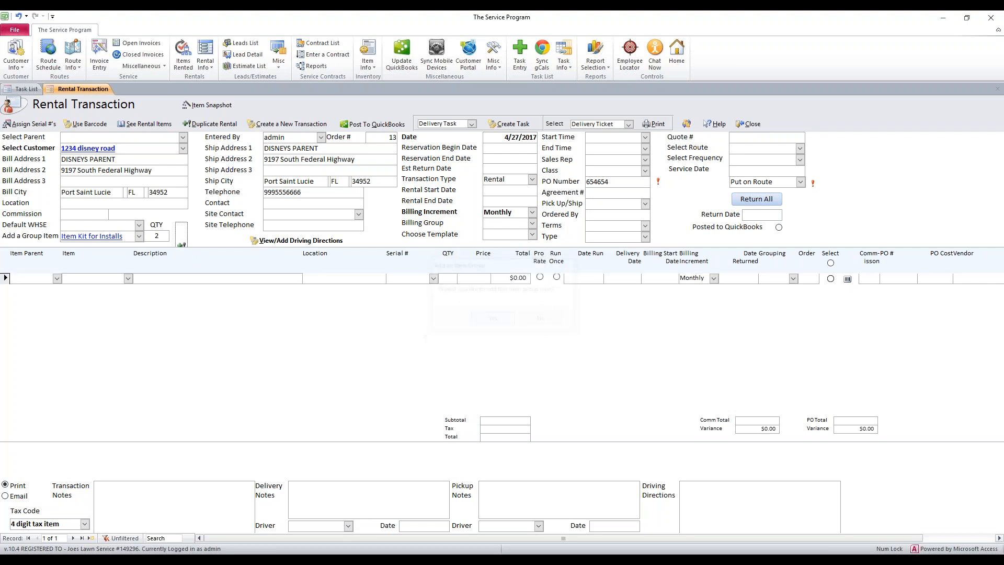
click(493, 320)
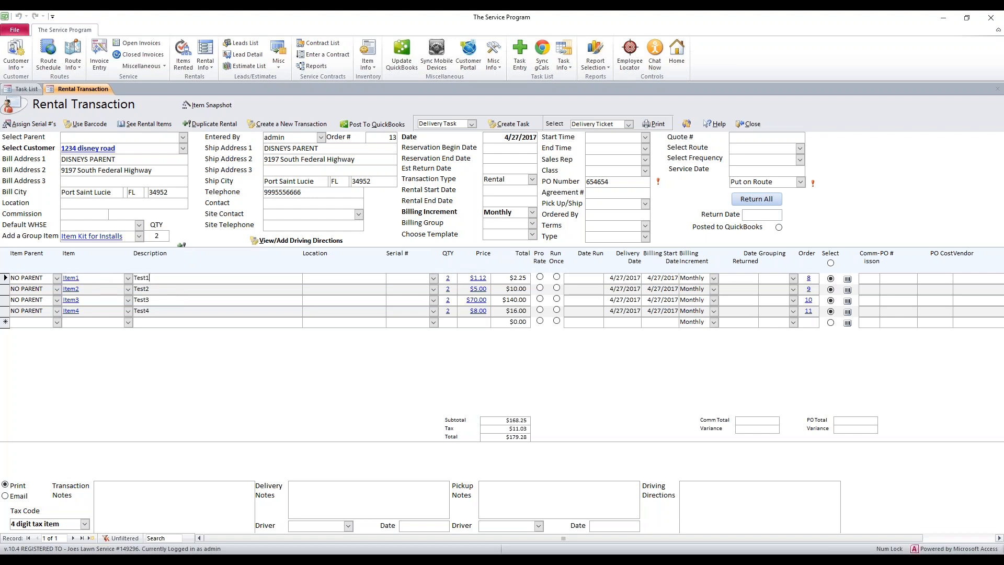
click(449, 289)
double_click(445, 312)
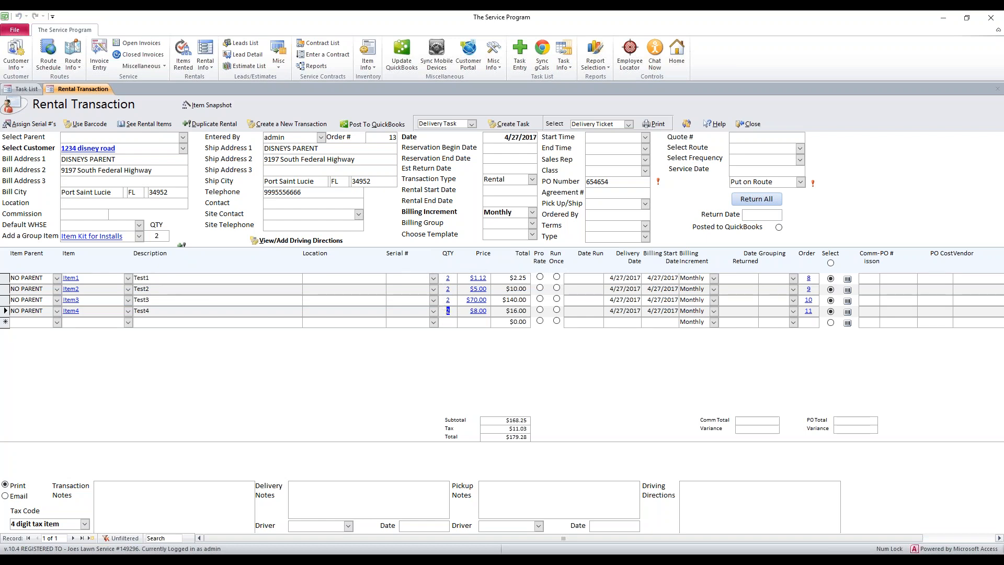